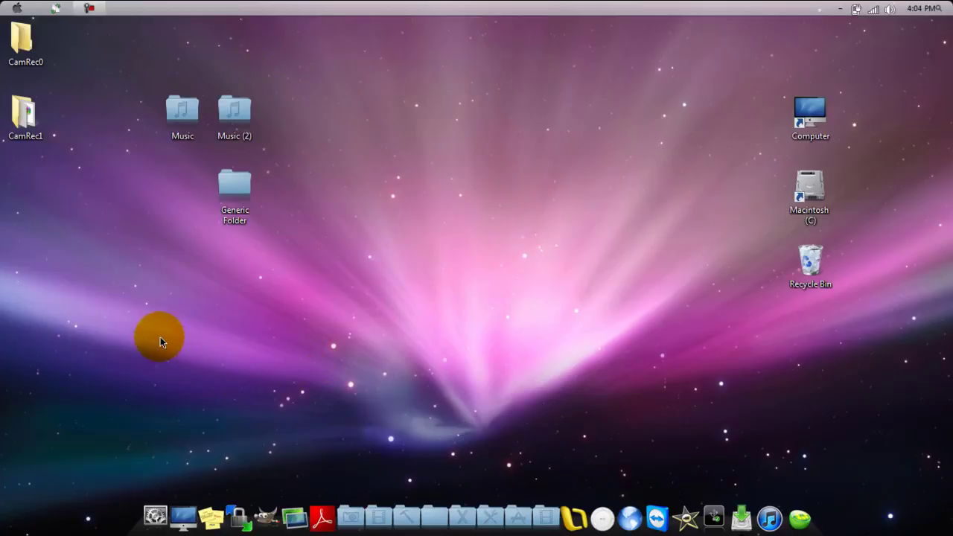
drag(153, 298, 148, 334)
click(147, 333)
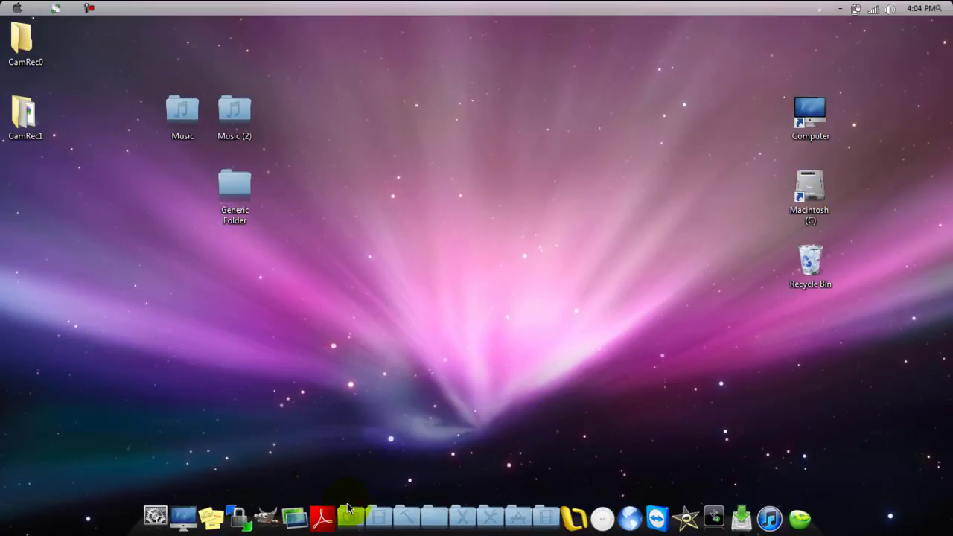
Step: Open the Computer window from the dock, view its drives and folder list, and close it
click(185, 513)
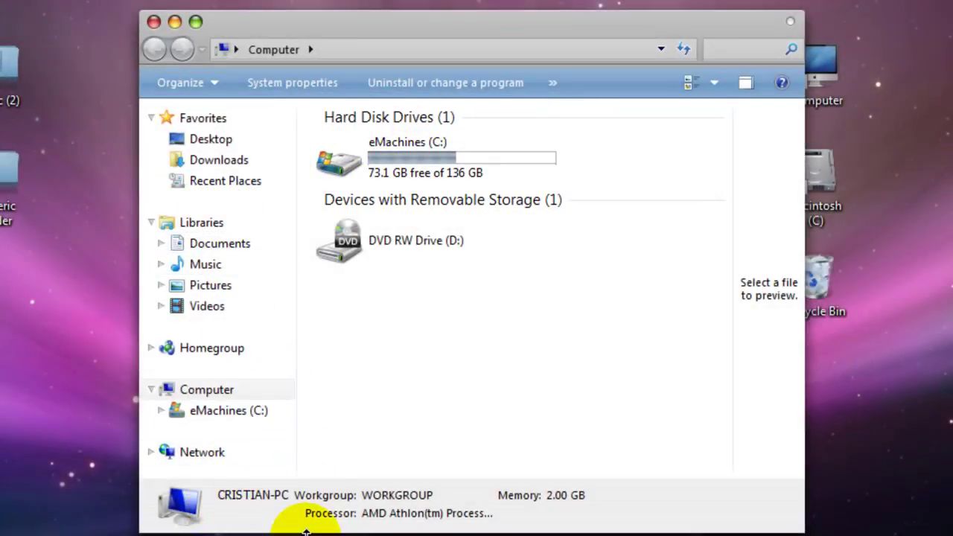
click(135, 491)
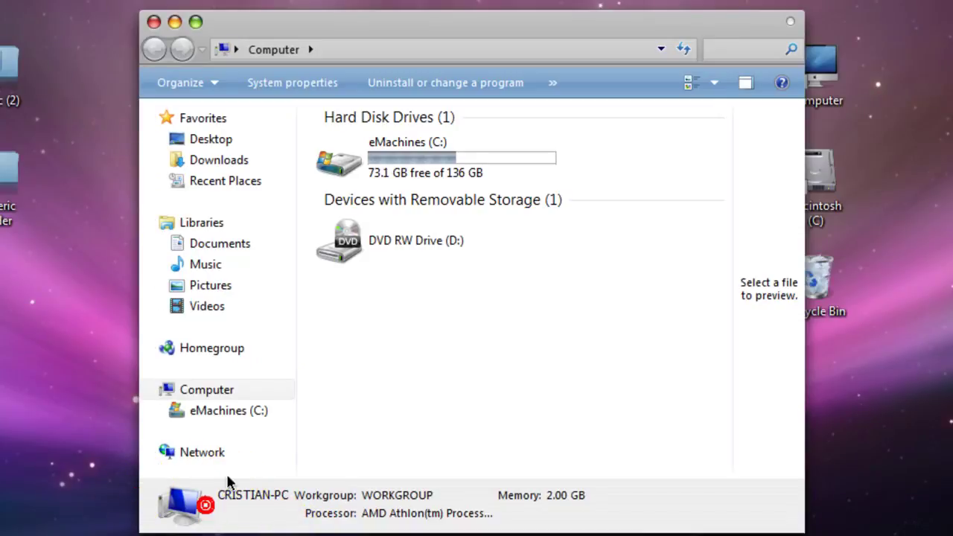
click(153, 21)
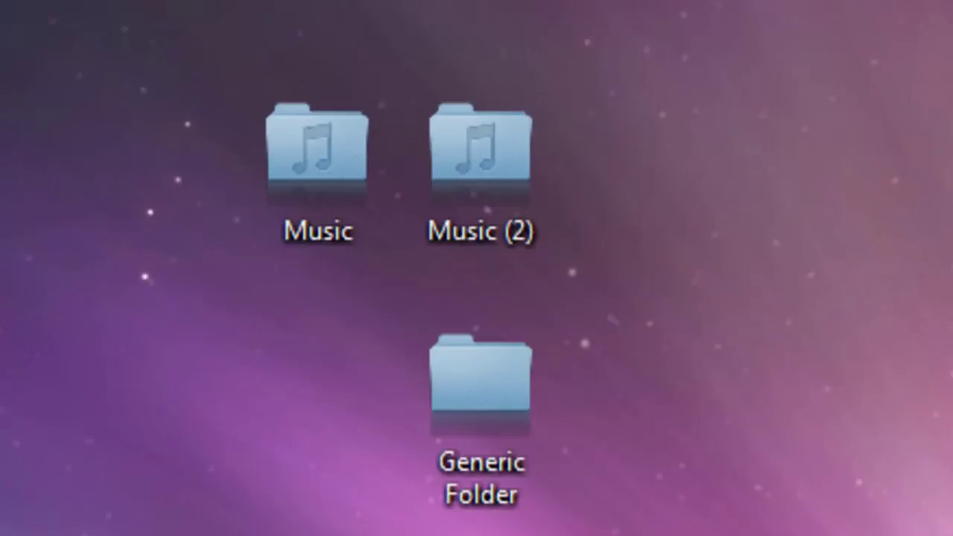
drag(563, 535, 166, 85)
drag(238, 535, 952, 282)
click(410, 414)
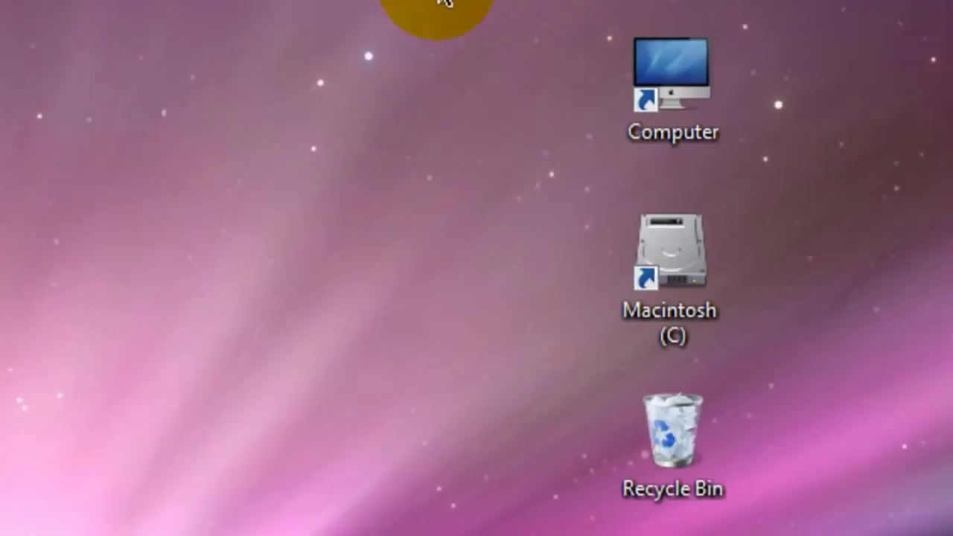
drag(652, 0, 608, 535)
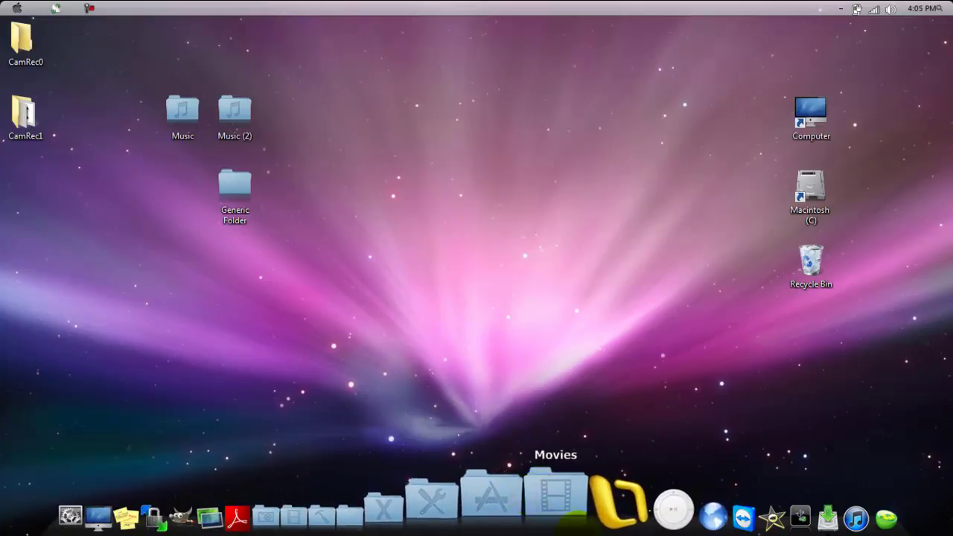
Step: Expand the dock's INTERNET, iPod tools, office and Movies stacks one after another to view their contents
click(620, 480)
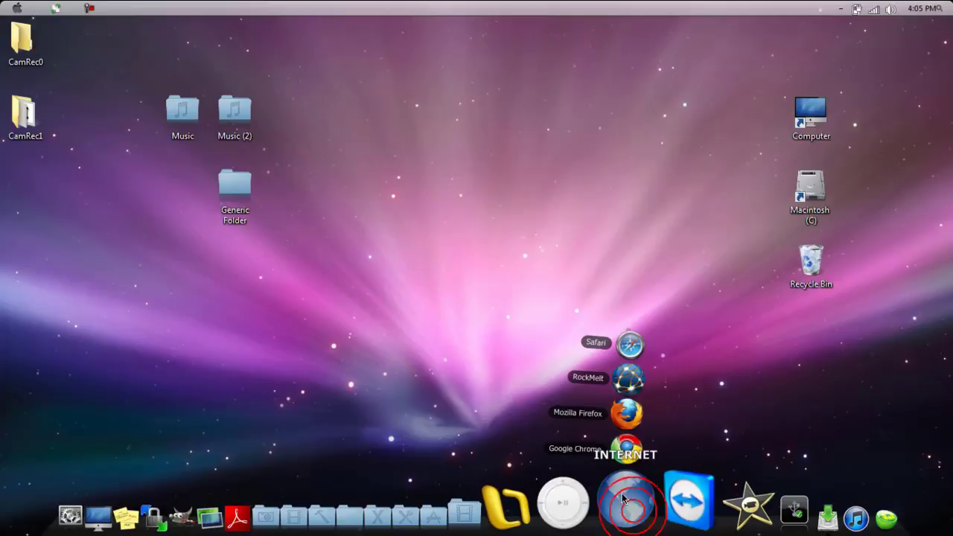
click(582, 504)
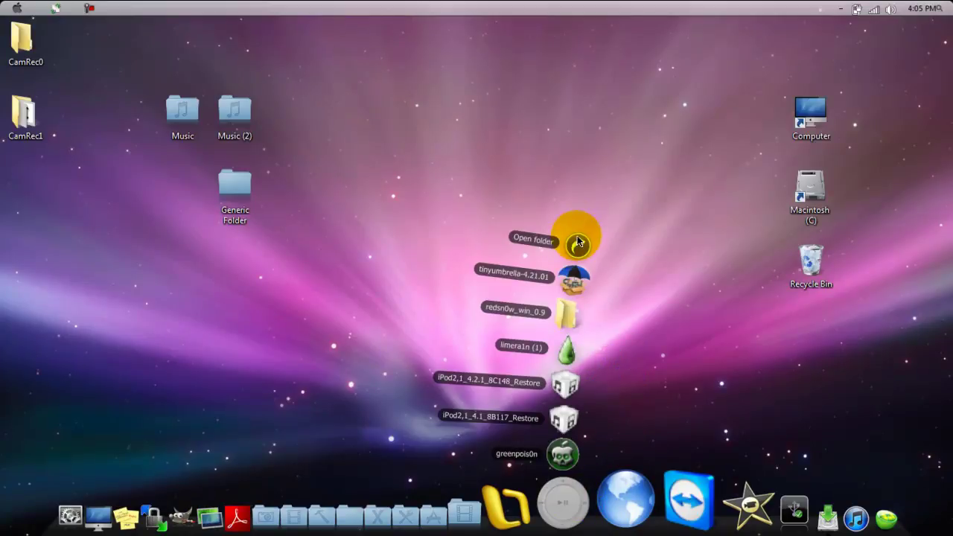
click(562, 516)
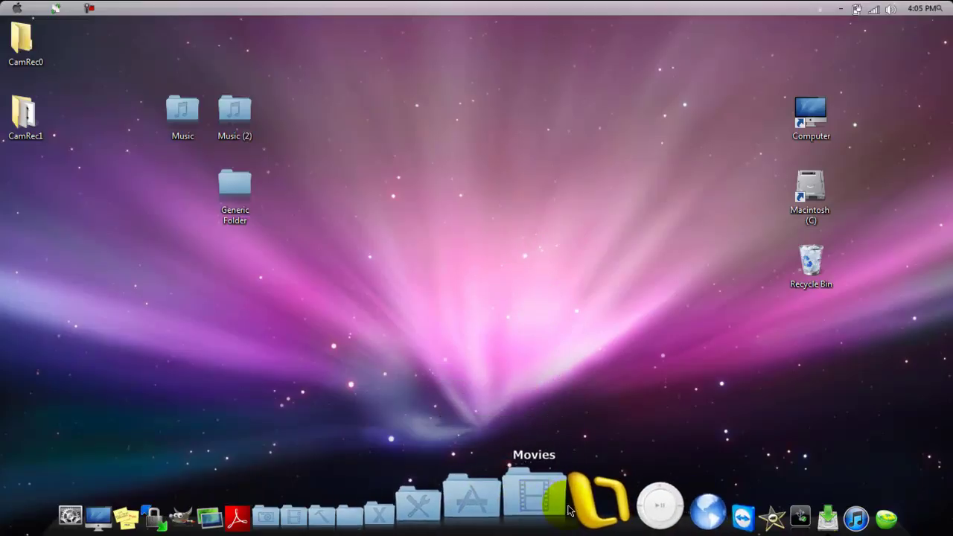
click(570, 510)
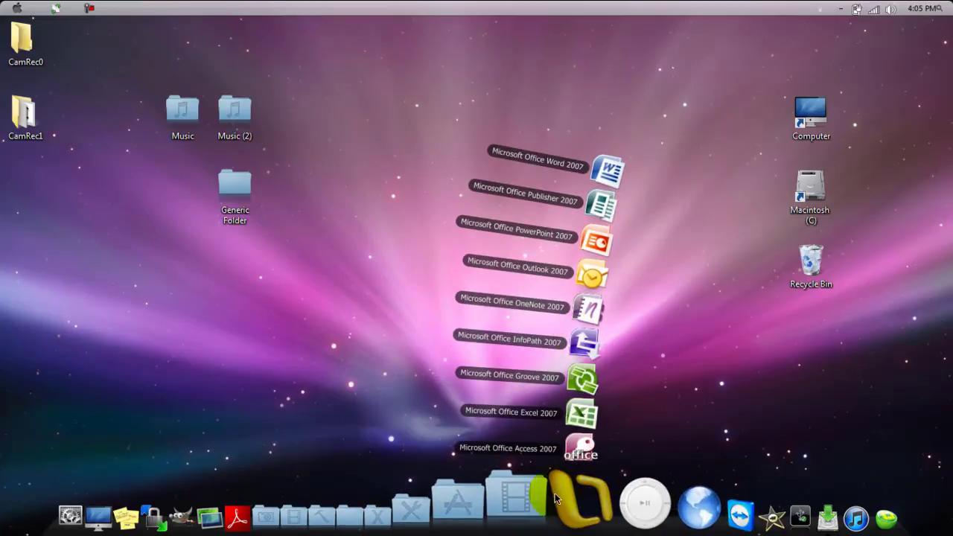
click(544, 498)
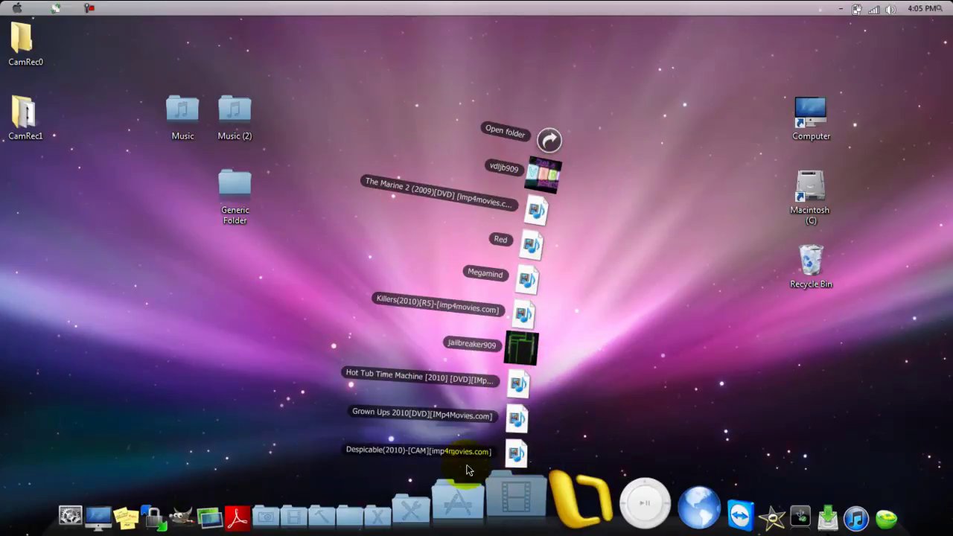
Step: Expand the dock's application, utilities and document folder stacks one after another to view their contents
click(459, 495)
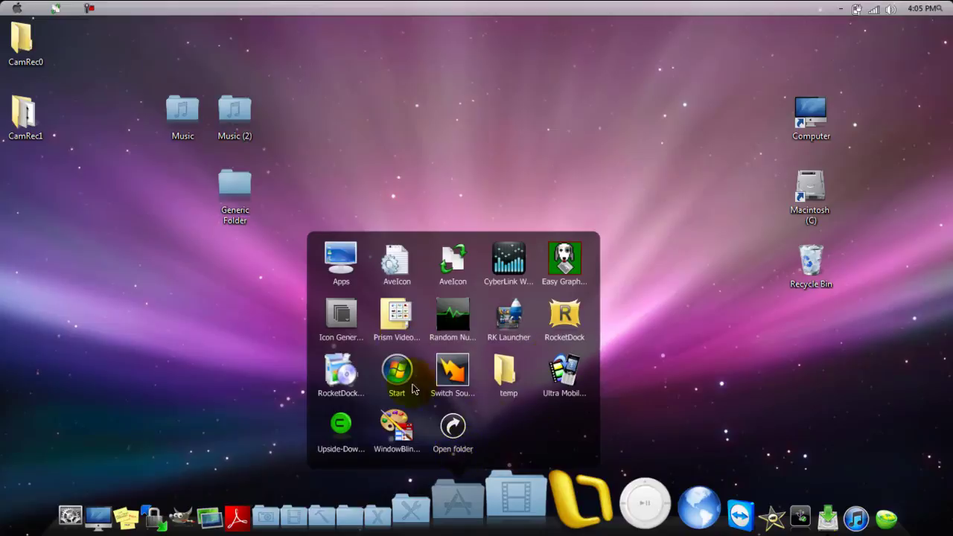
click(421, 521)
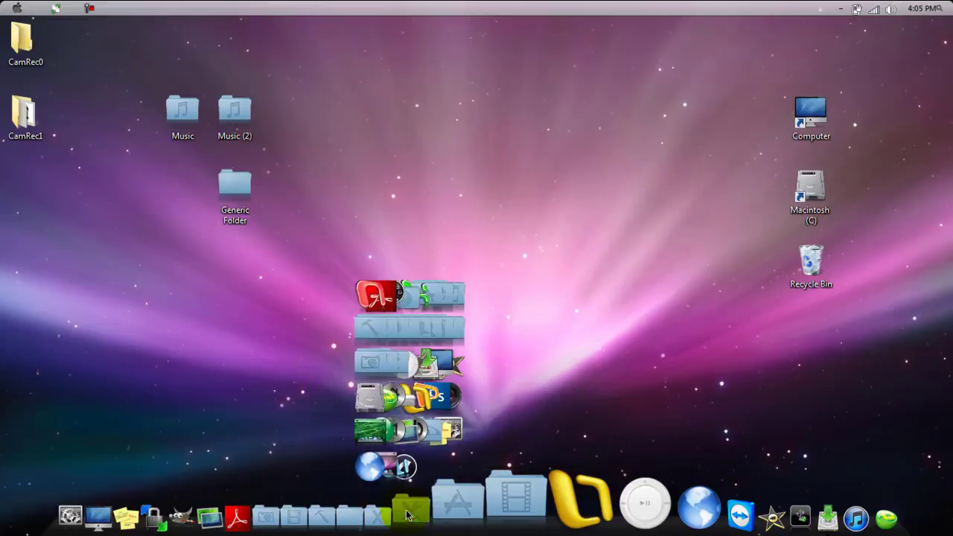
click(380, 512)
click(320, 515)
click(294, 515)
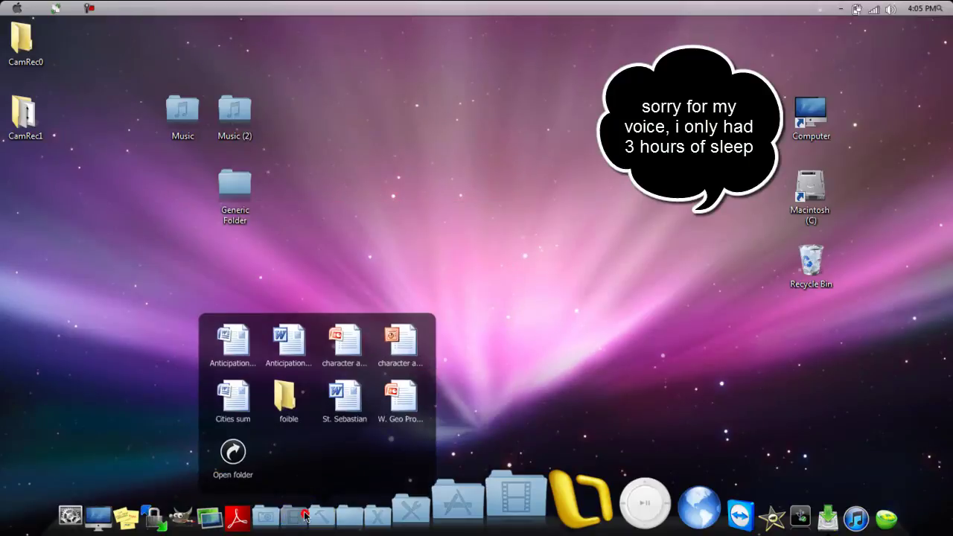
Step: Open the Pictures library from the camera folder in the dock and close its window
click(275, 515)
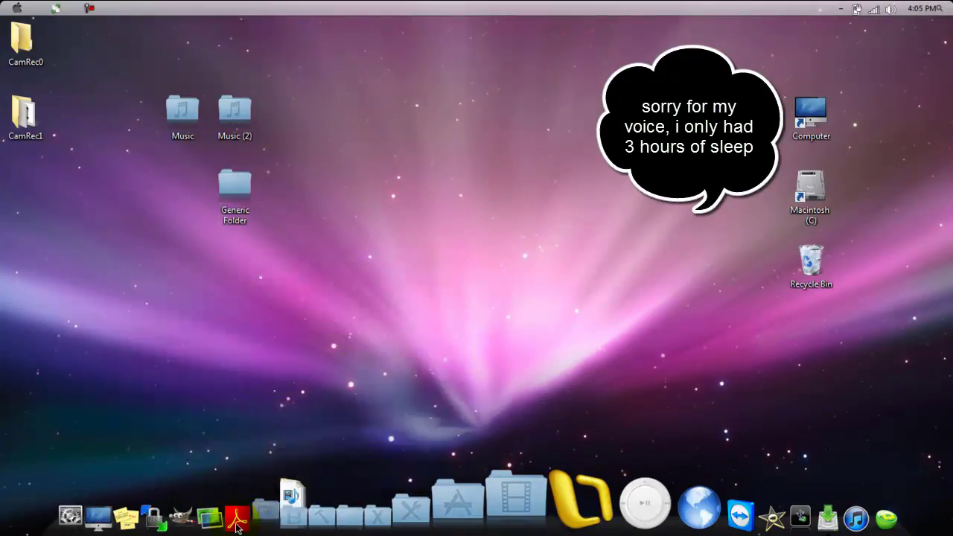
click(277, 515)
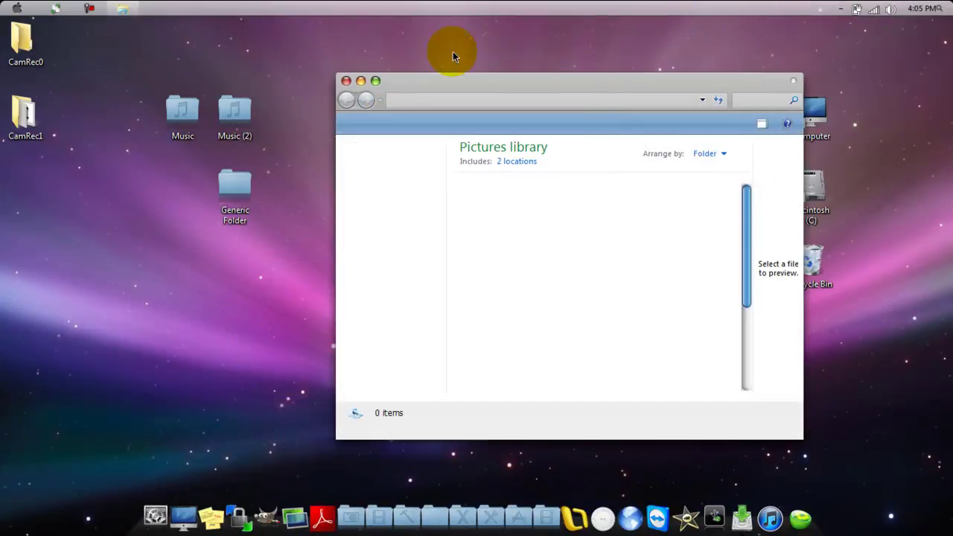
click(346, 81)
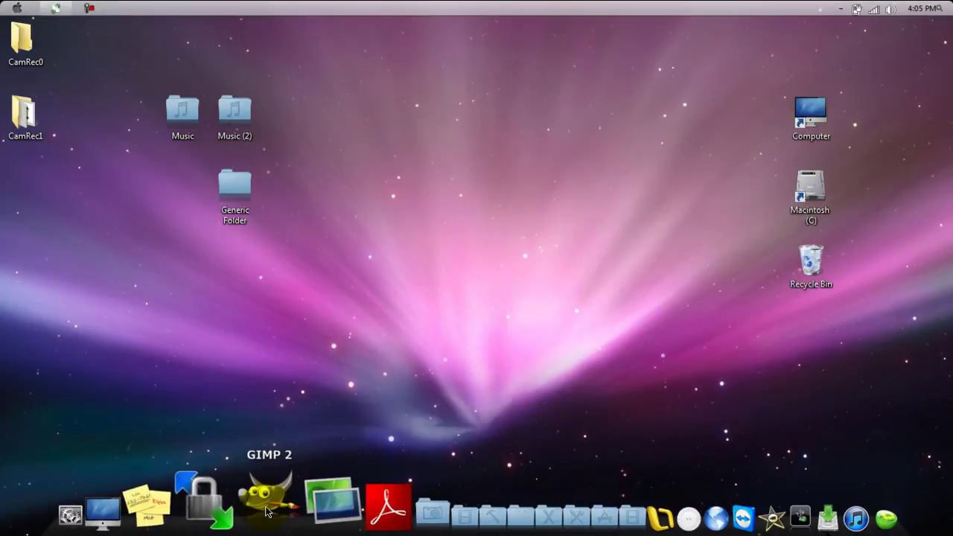
Step: View the contents of the dock's Adobe CS5 stack, collapse it, and launch Sticky Notes
click(327, 498)
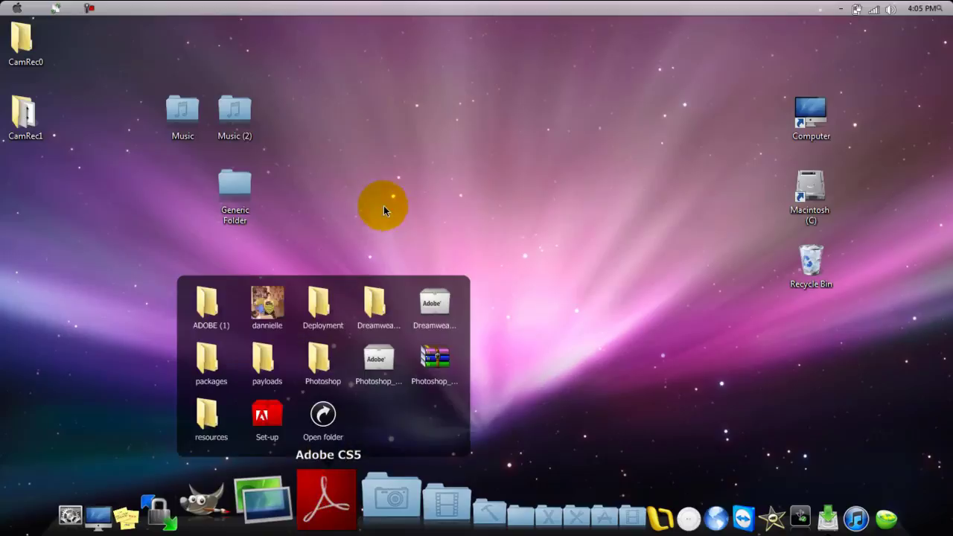
click(337, 477)
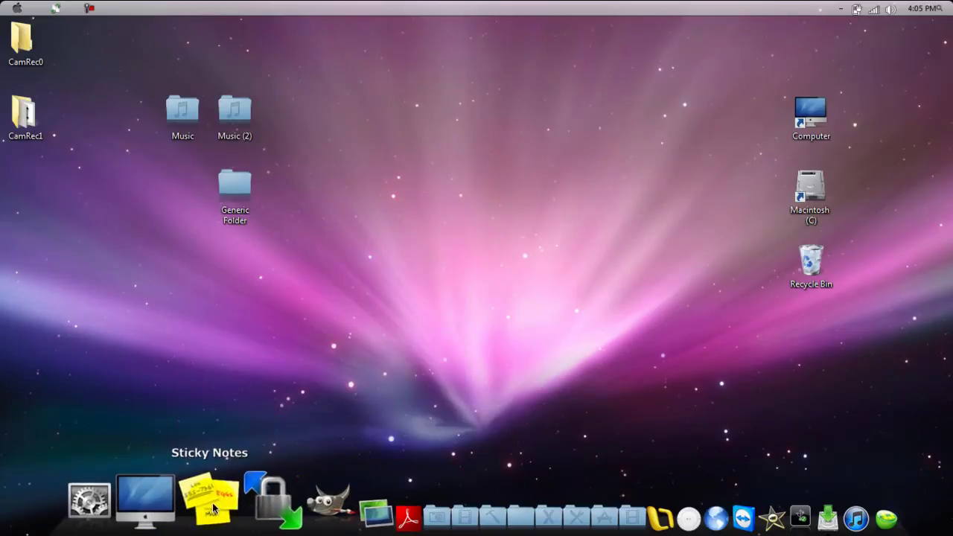
click(213, 506)
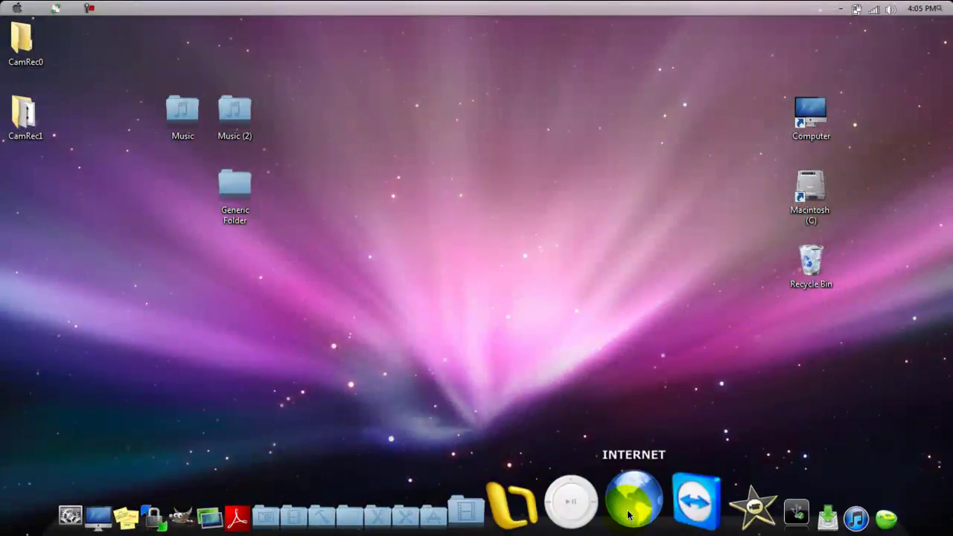
Step: Launch Mozilla Firefox from the dock's INTERNET stack and dismiss the Windows slow-performance notification
click(631, 506)
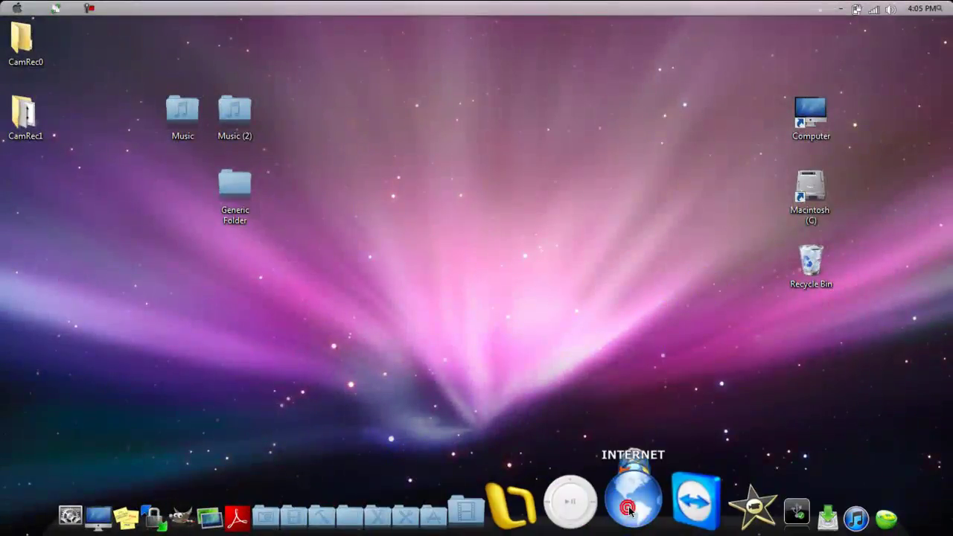
click(634, 413)
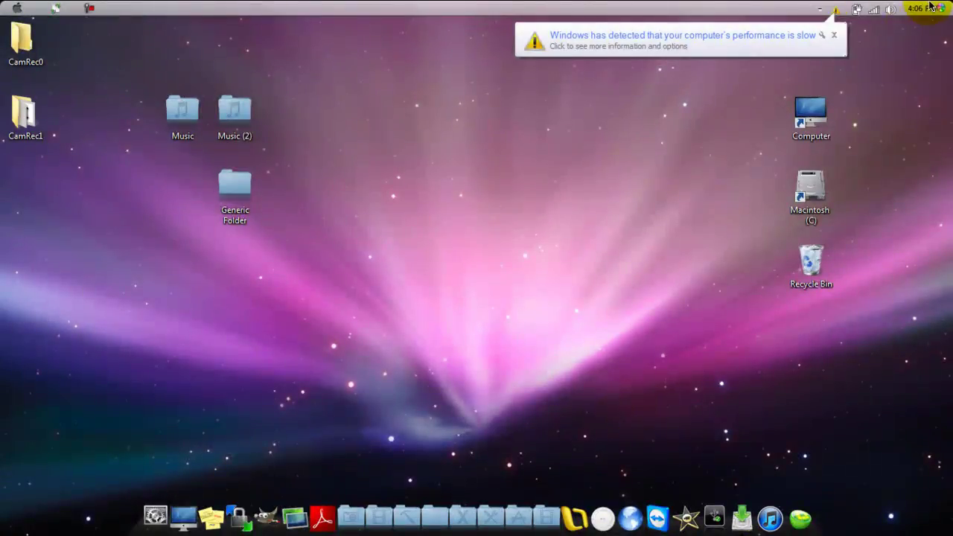
click(834, 36)
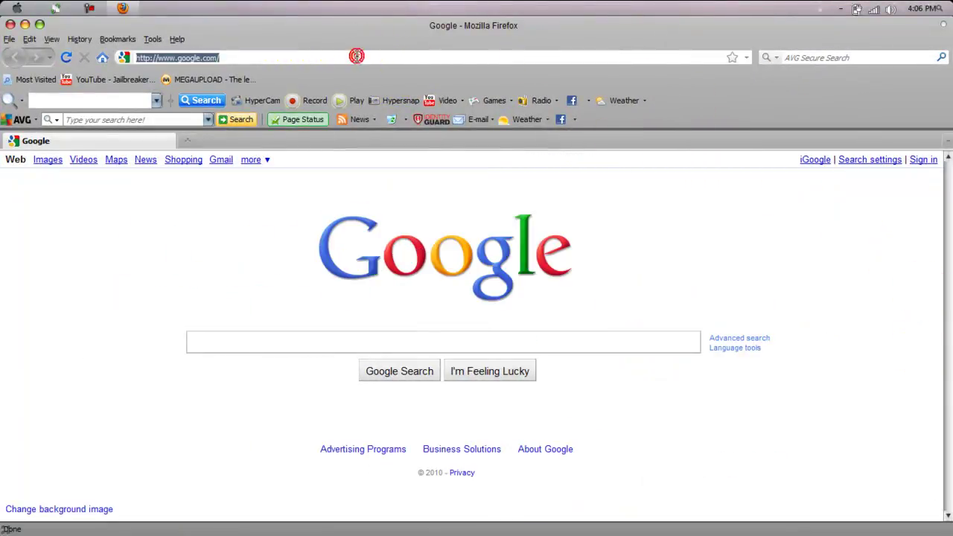
Step: Load youtube.com in Firefox
text(outube)
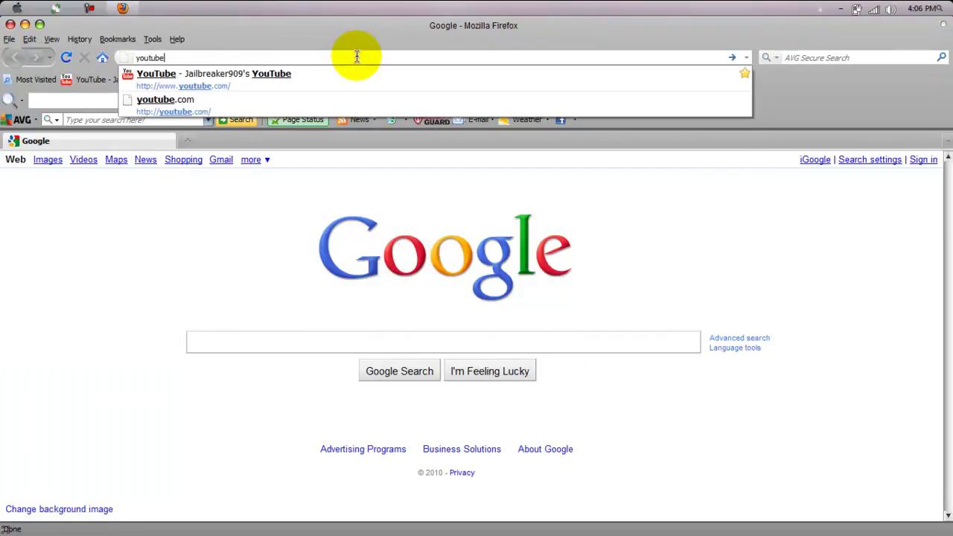
text(.com)
key(Return)
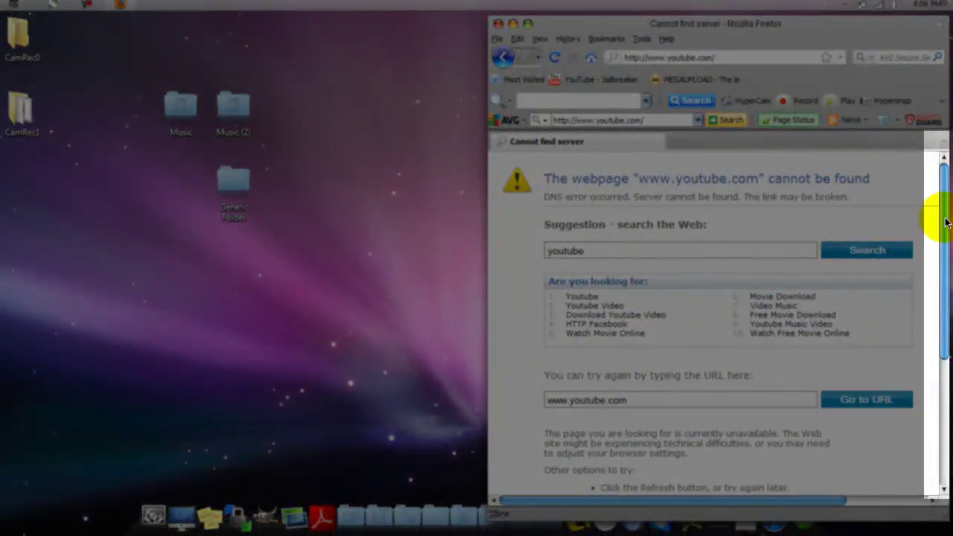
Step: Examine the themed scroll bars and title bar of the Firefox window, and close the browser
drag(945, 222, 944, 383)
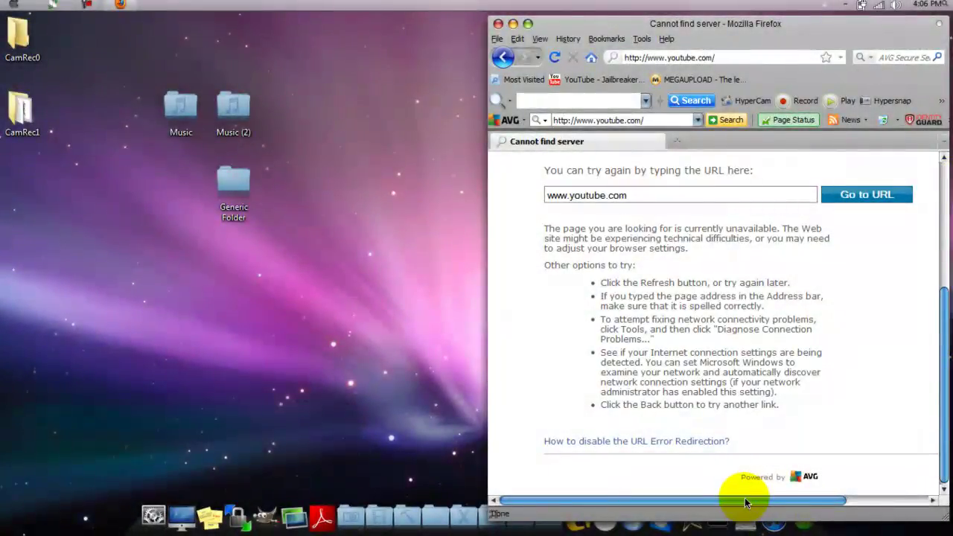
drag(744, 497, 702, 500)
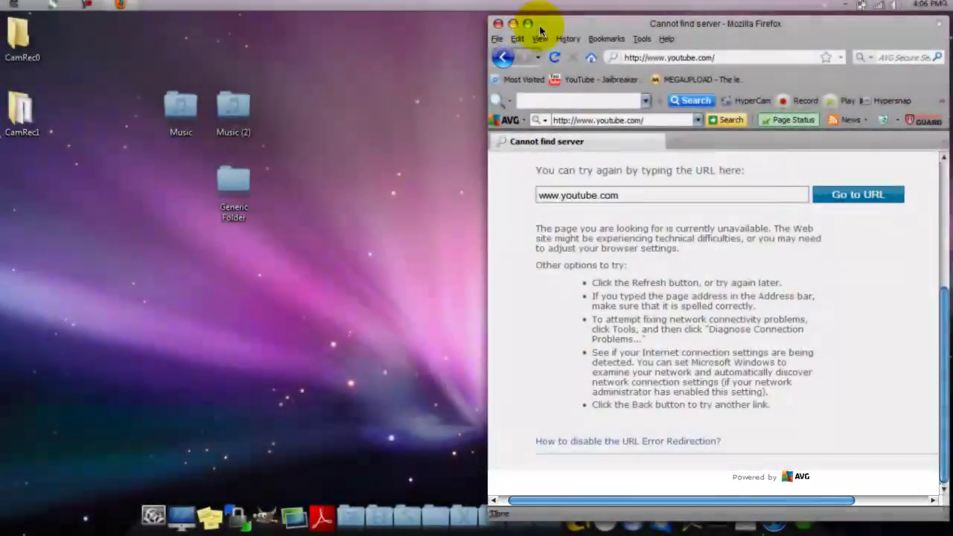
drag(554, 29, 437, 30)
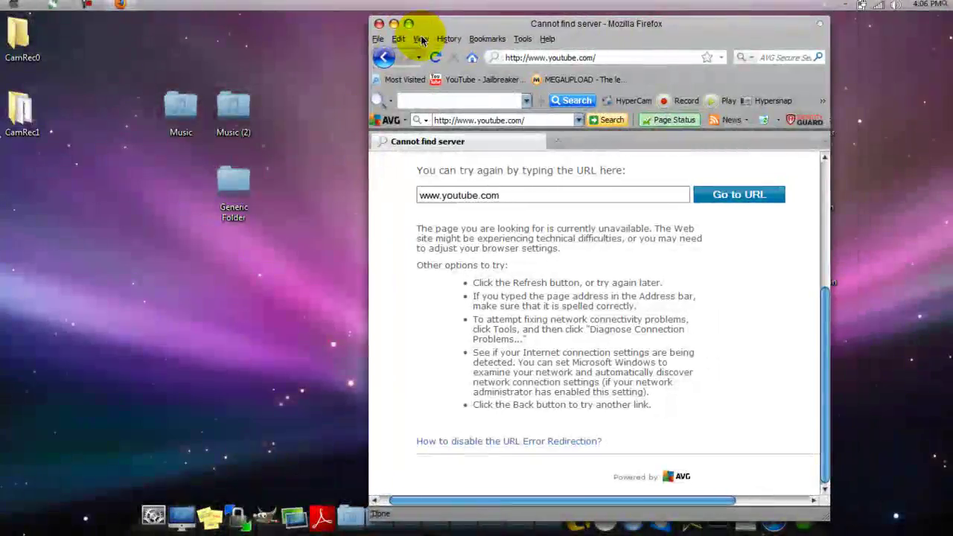
click(379, 24)
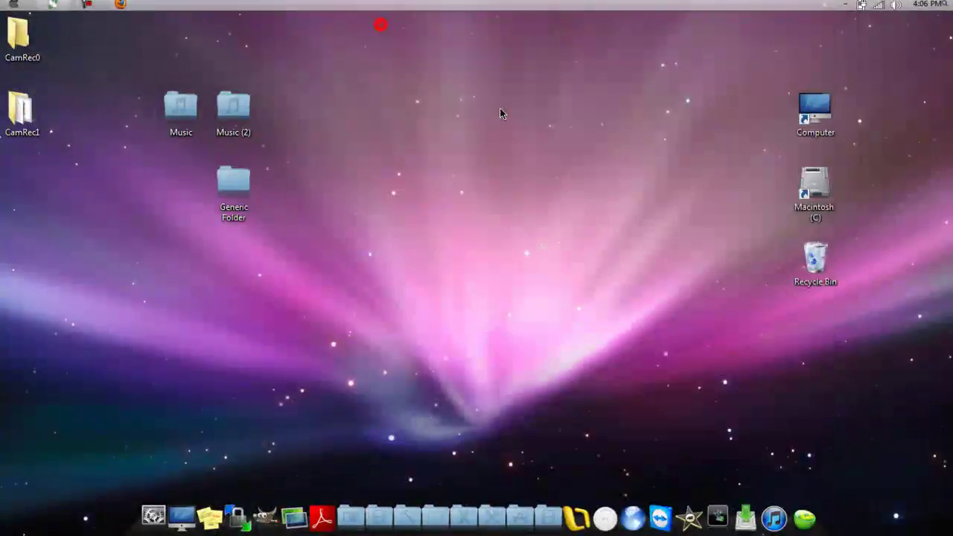
Step: Launch Google Chrome from the dock's INTERNET stack
click(633, 498)
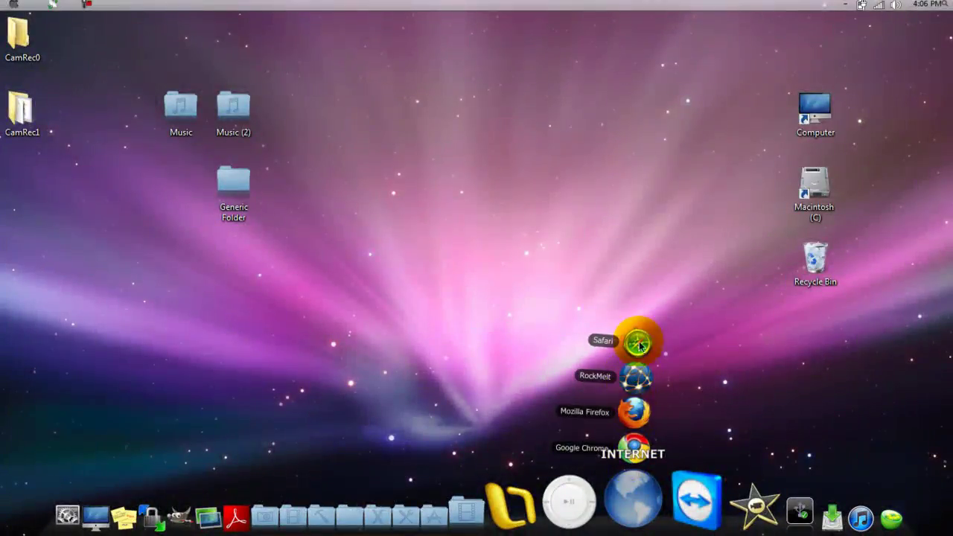
click(631, 448)
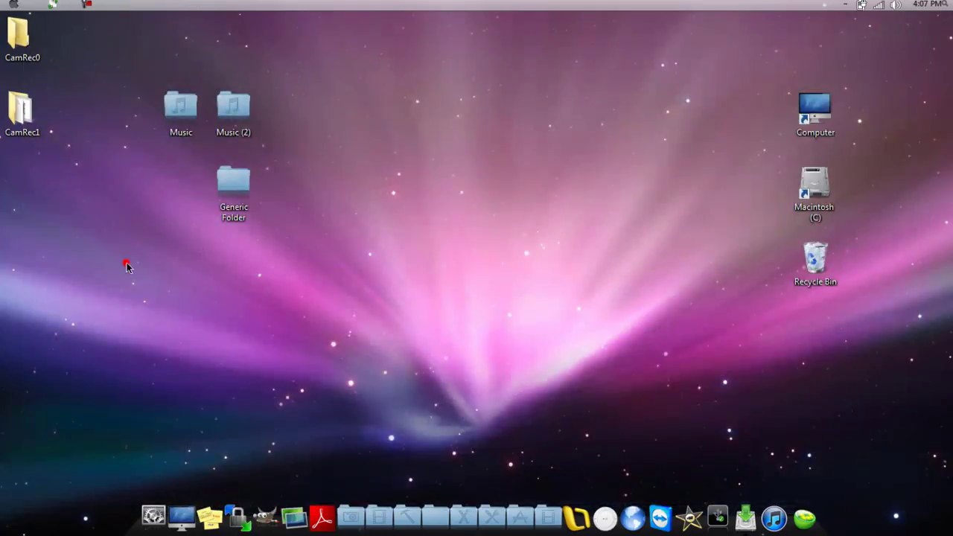
drag(125, 262, 376, 44)
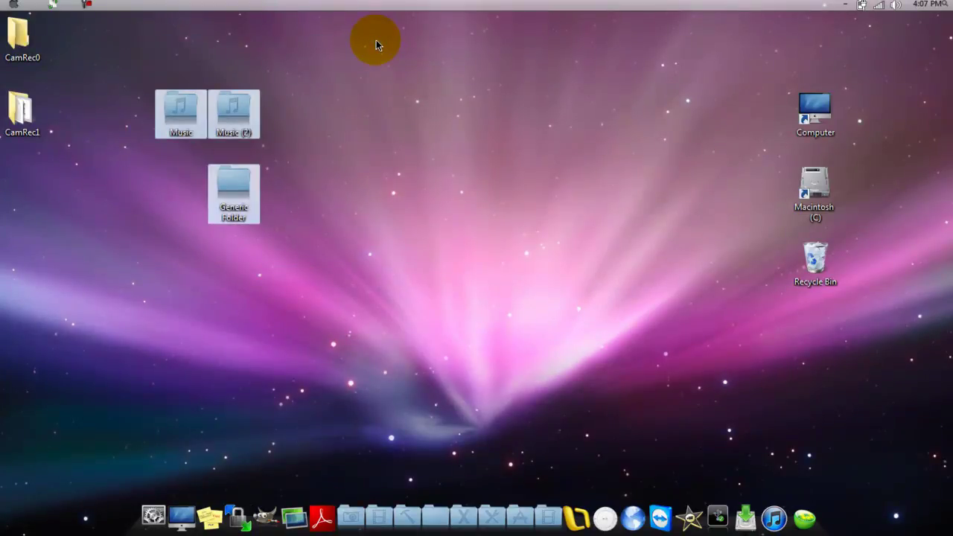
click(292, 7)
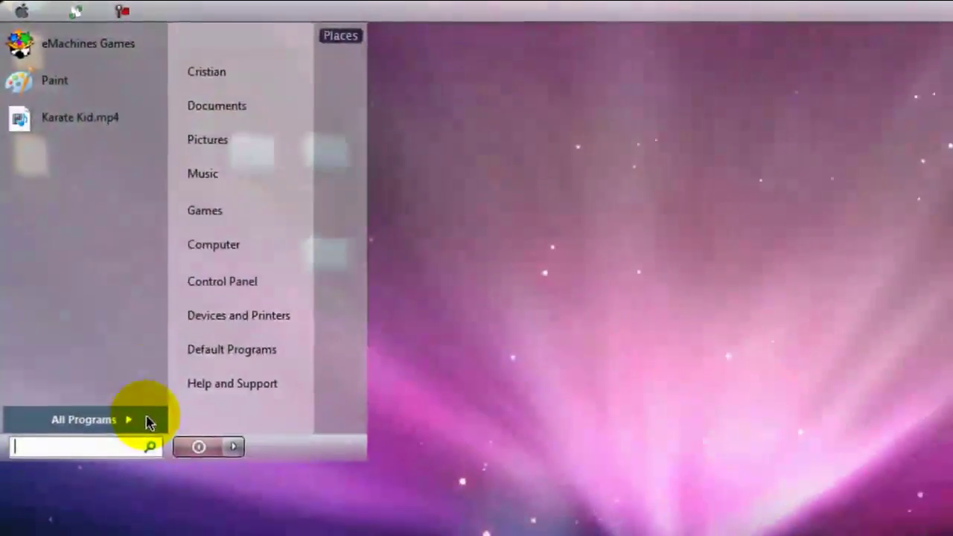
Step: Look through the All Programs list in the Apple-styled Start menu and close the menu
click(146, 421)
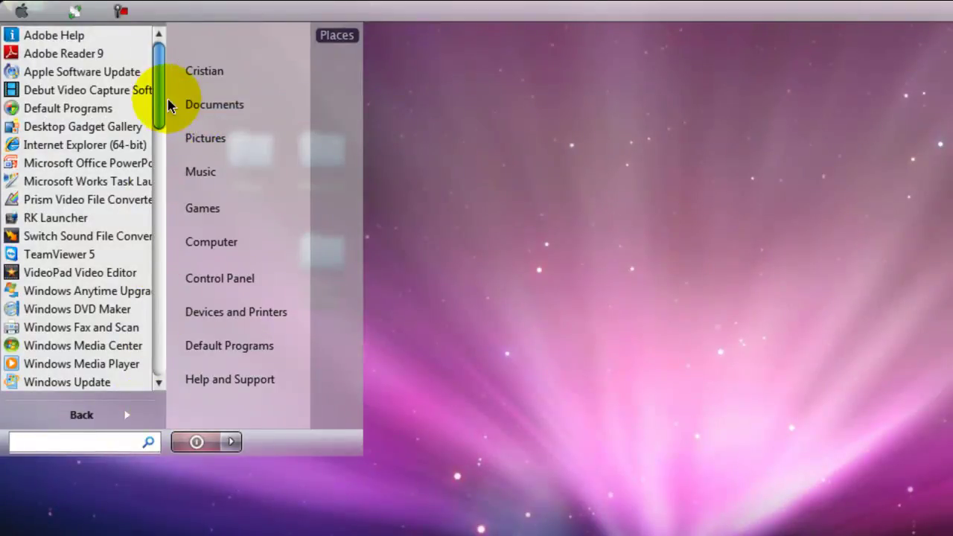
drag(162, 99, 138, 59)
click(588, 96)
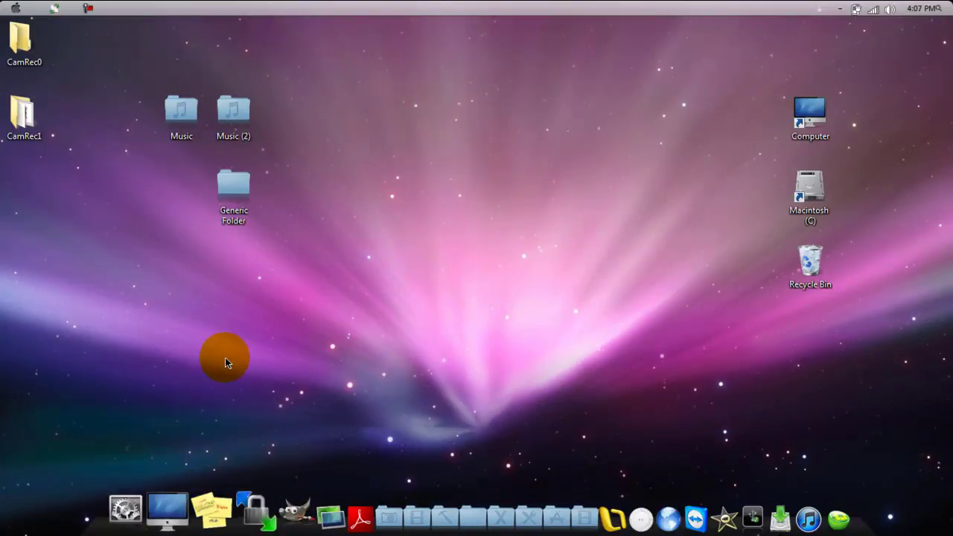
Step: Highlight the Music, Music (2) and Generic Folder icons on the desktop, and dismiss the computer performance notification
drag(149, 277, 113, 302)
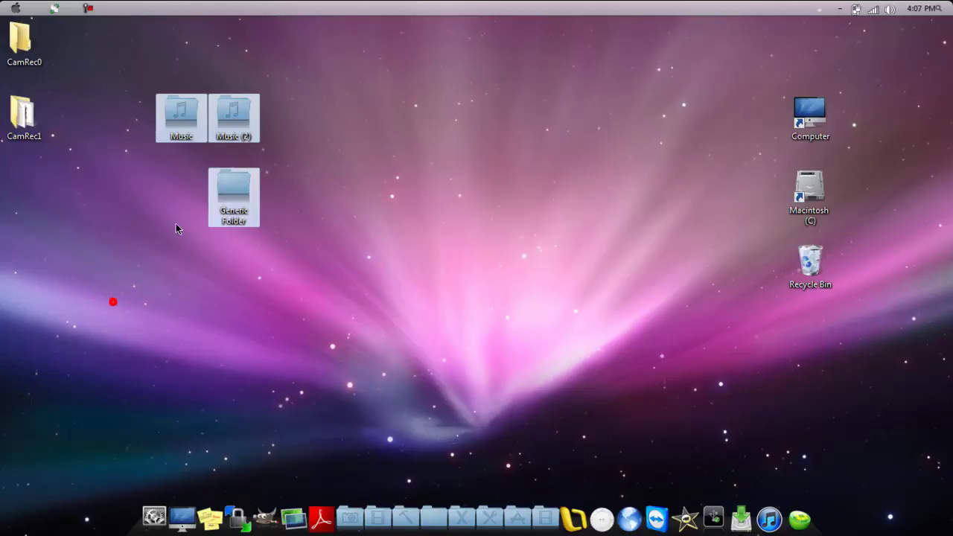
mouse_move(348, 28)
mouse_down()
mouse_move(111, 277)
mouse_move(301, 38)
mouse_move(172, 245)
mouse_up()
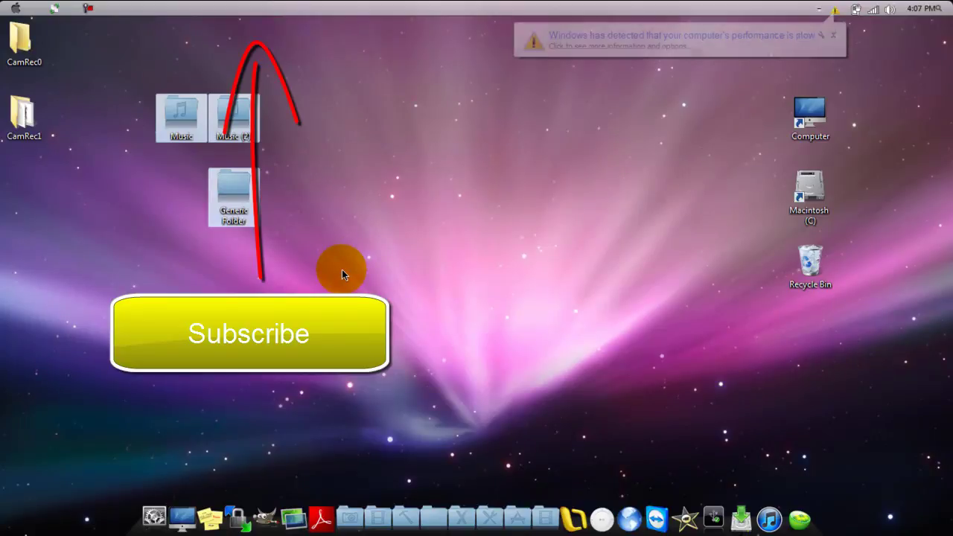
click(832, 35)
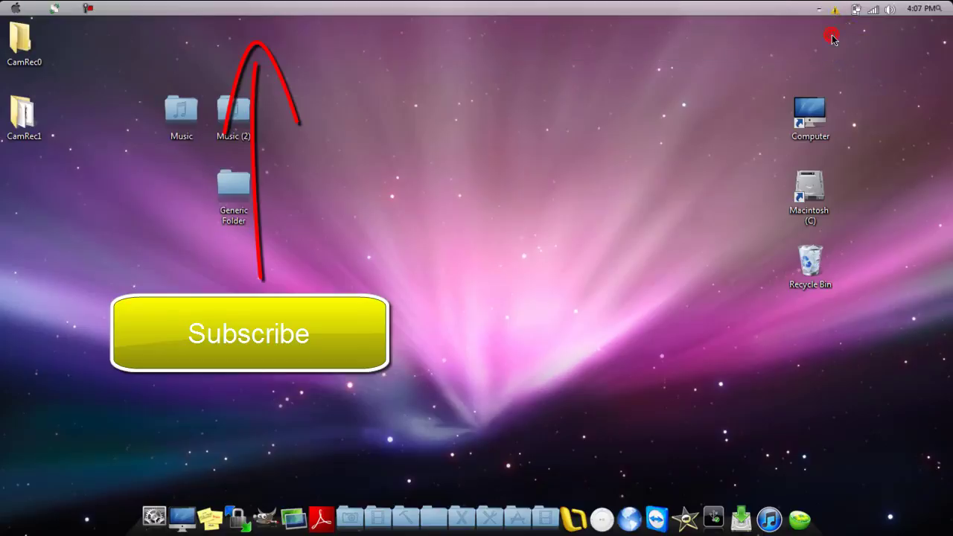
Step: Point out the Computer, Macintosh (C) and Recycle Bin icons by selecting them together, and clear the selection
drag(745, 79, 840, 300)
drag(760, 67, 862, 278)
click(863, 277)
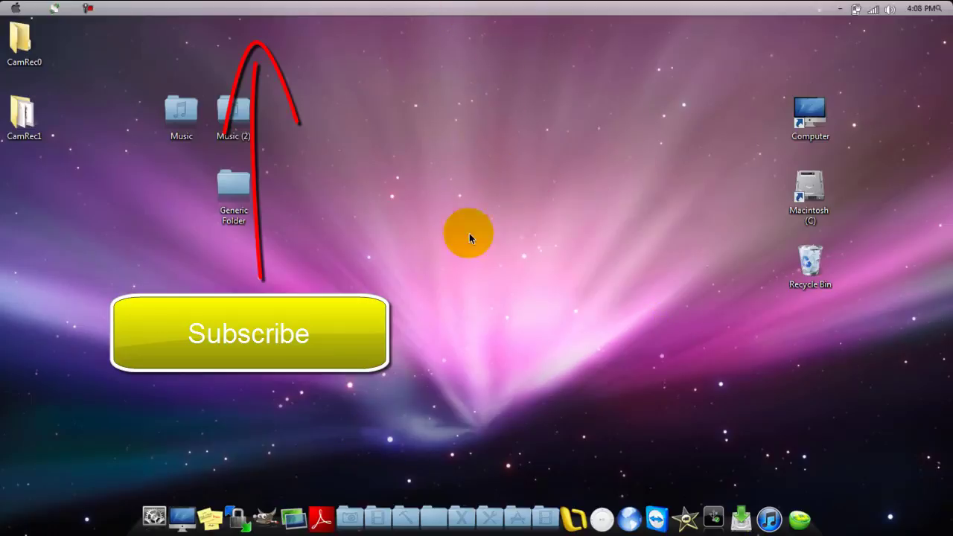
Step: Select the two music folders and Generic Folder together again on the desktop
click(239, 192)
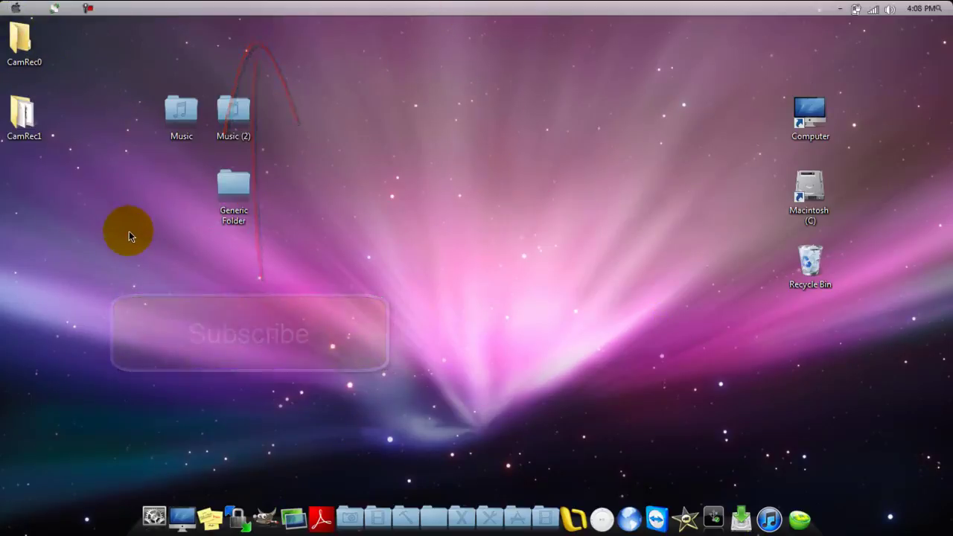
drag(118, 265, 305, 10)
drag(293, 66, 146, 242)
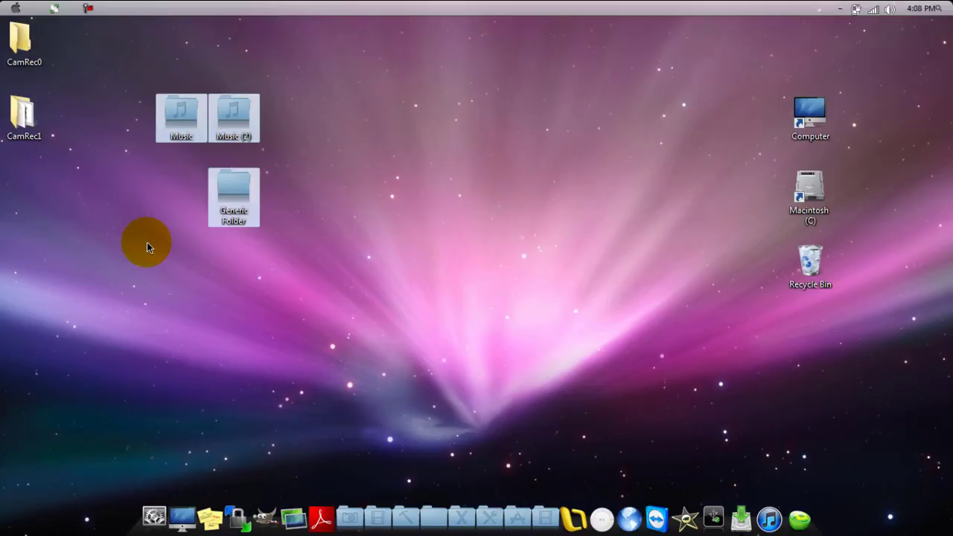